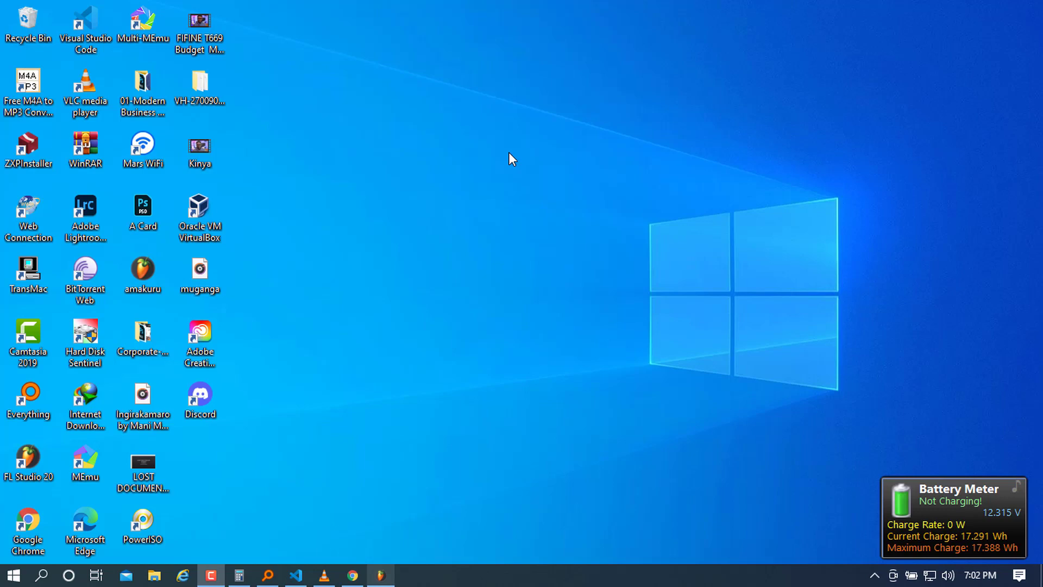
Search the web for postgresql in Chrome and open the official PostgreSQL website
left_click(352, 576)
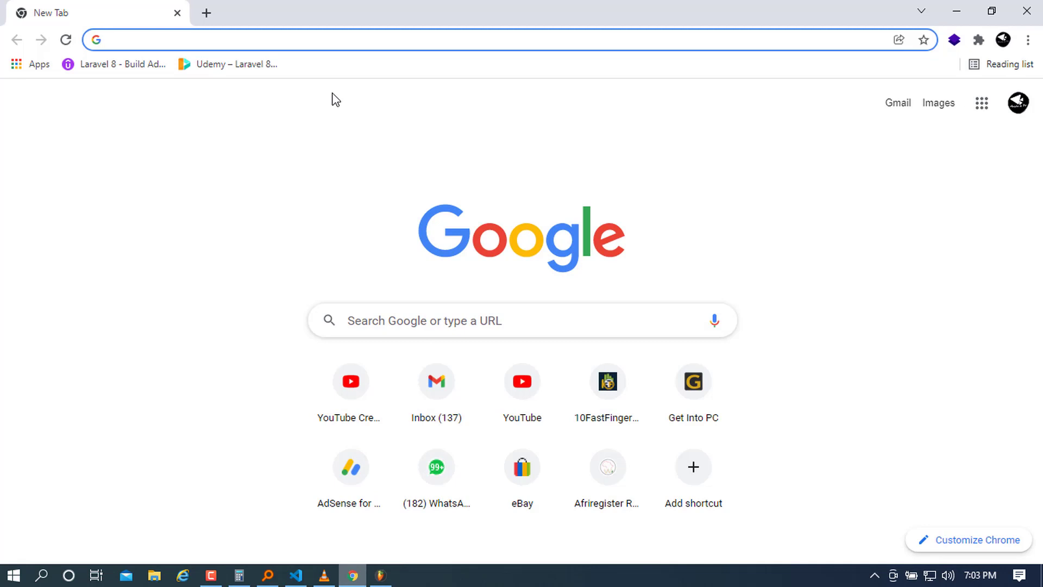
type("pos")
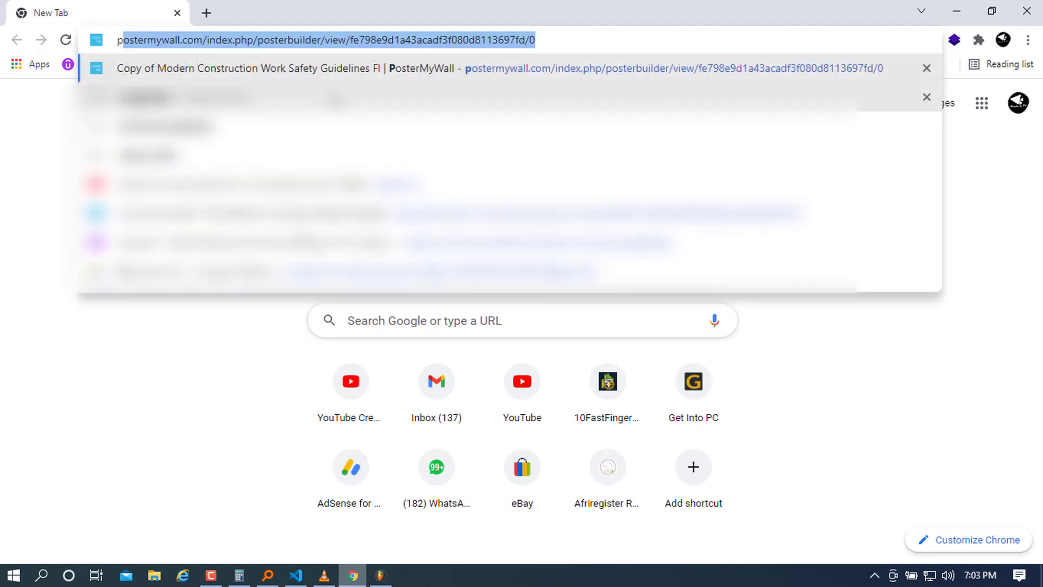
type("tgresql")
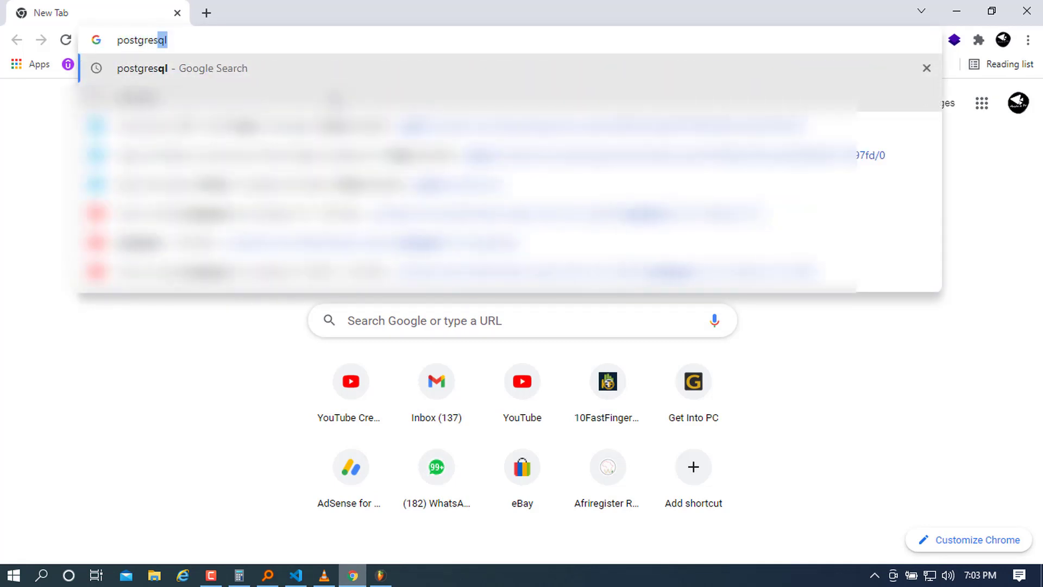
key("Return")
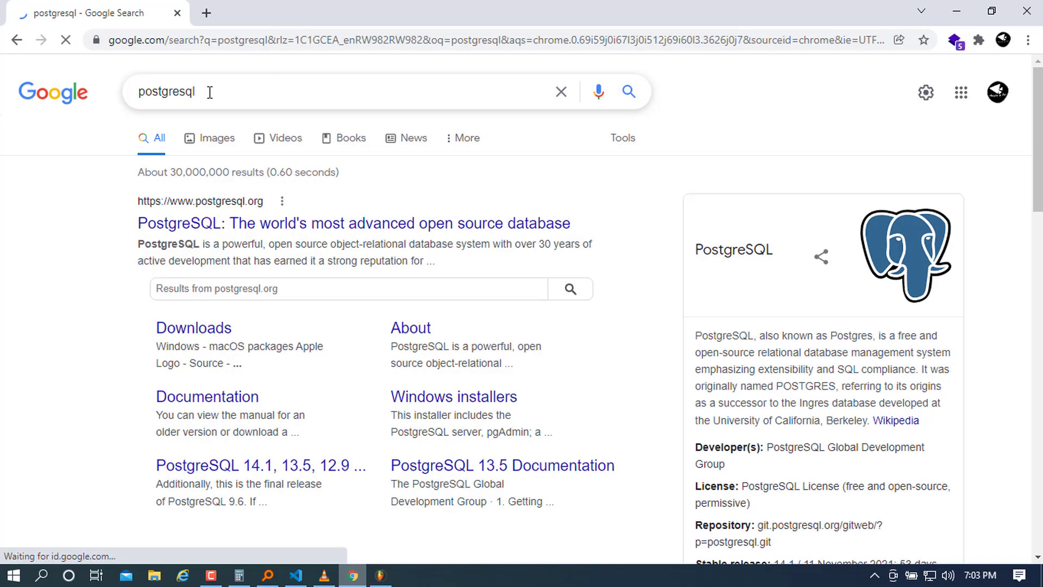
left_click_drag(210, 92, 132, 93)
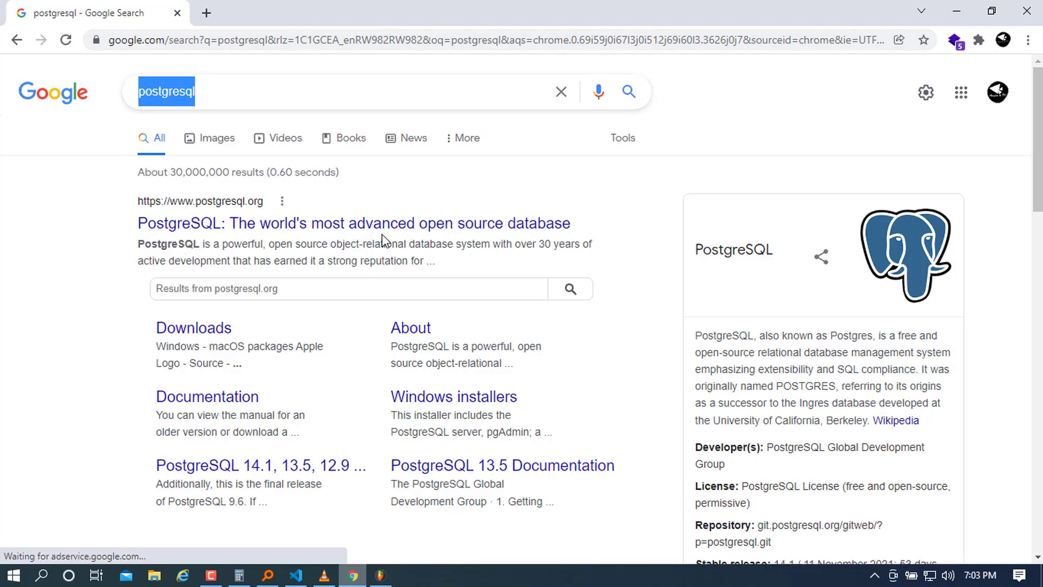
left_click(335, 231)
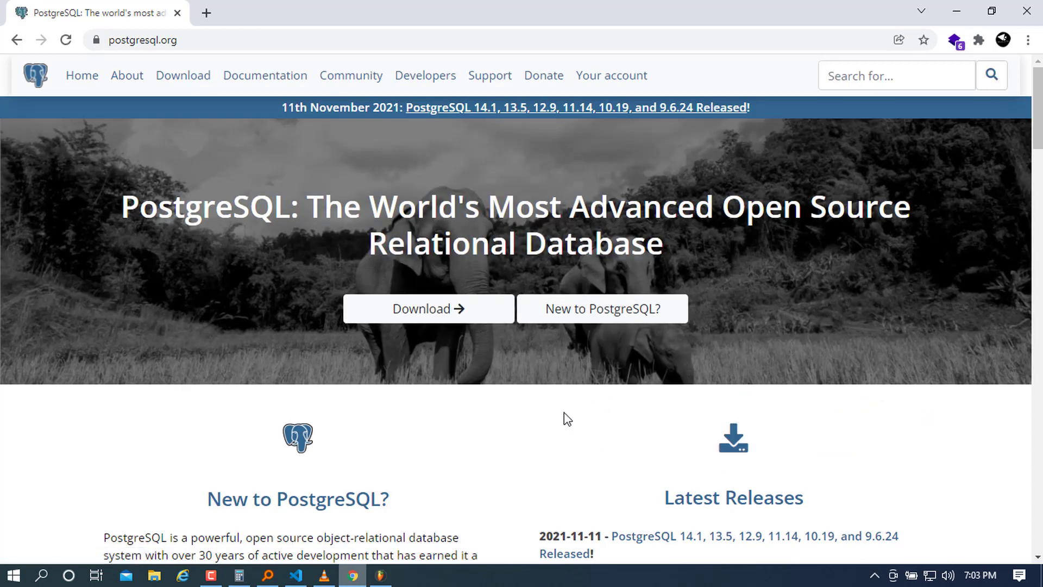
Go to the PostgreSQL downloads page and open the Windows installers page
scroll(450, 343, "down", 1)
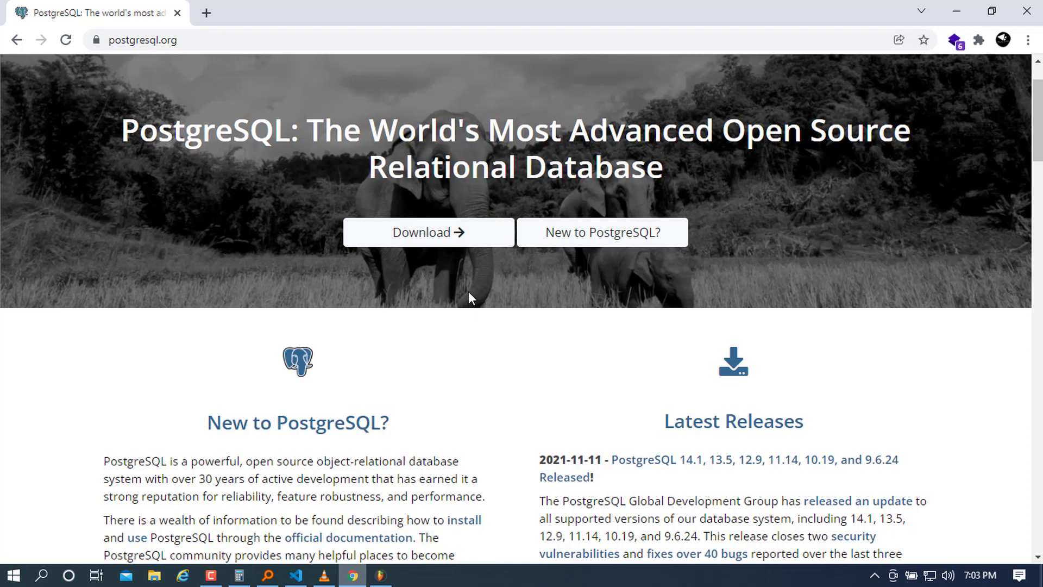
left_click(449, 237)
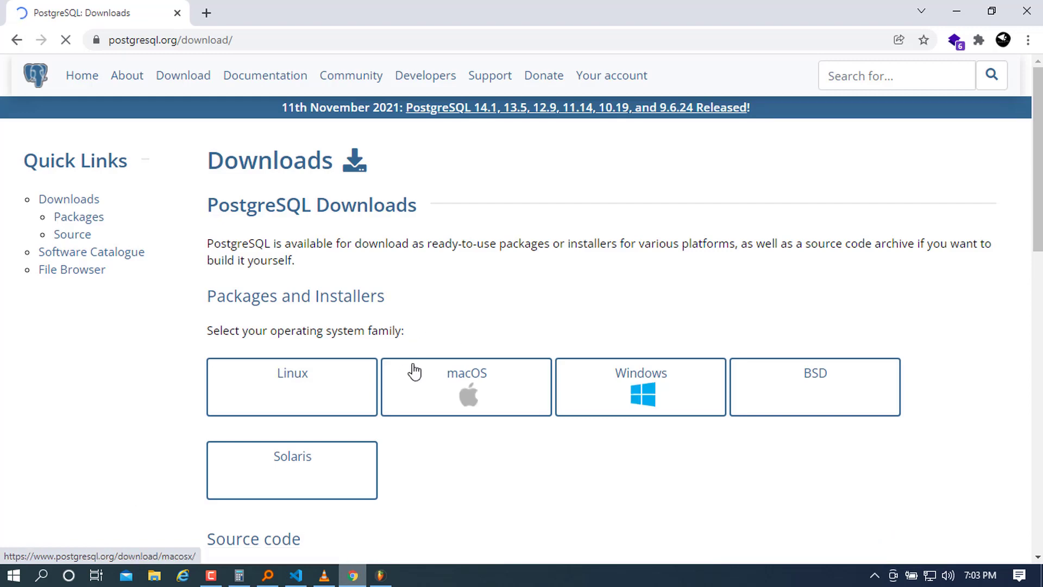
scroll(505, 308, "down", 3)
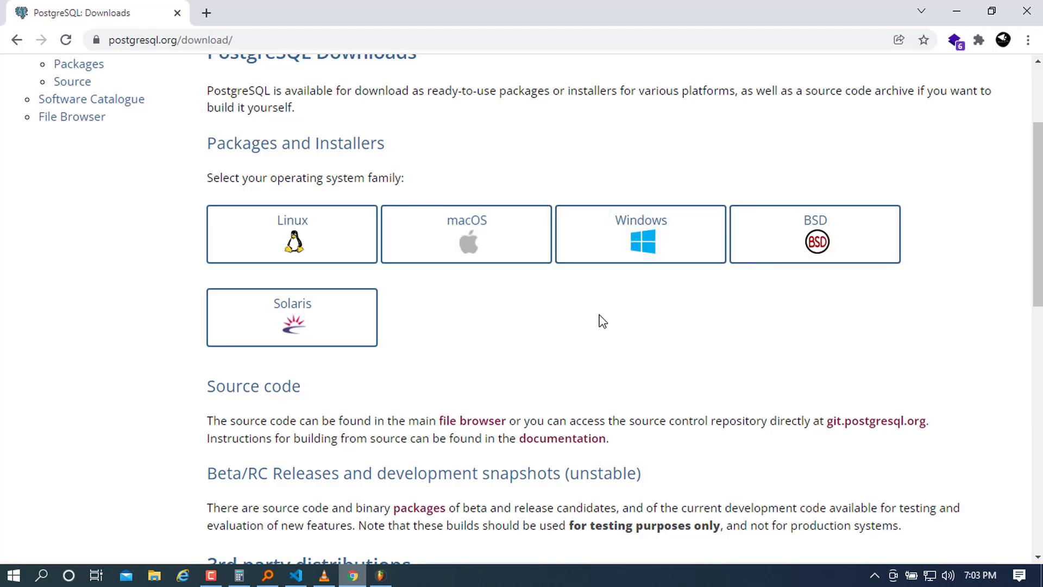
scroll(598, 321, "down", 4)
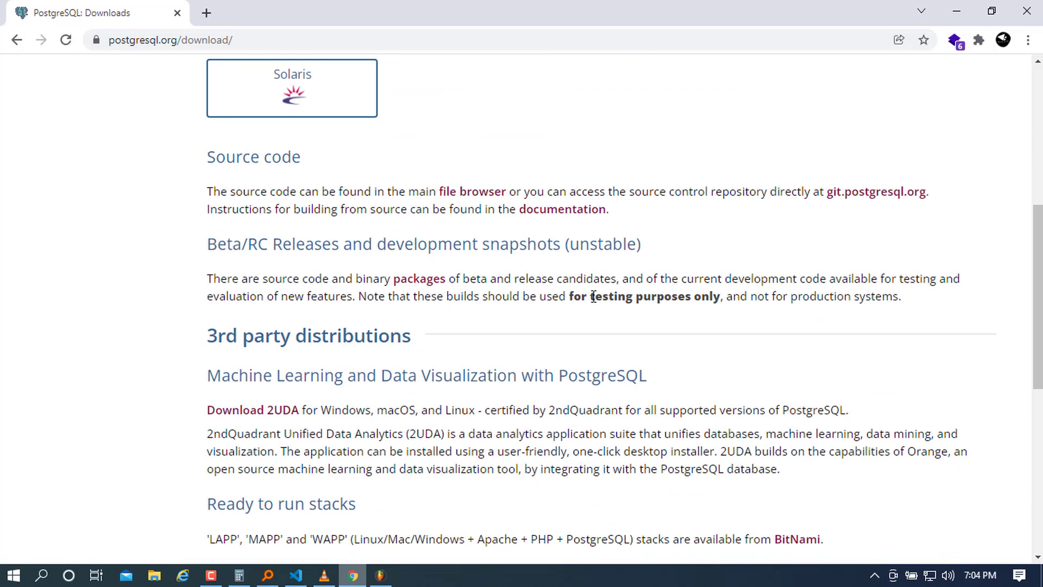
scroll(598, 302, "down", 4)
scroll(660, 342, "up", 11)
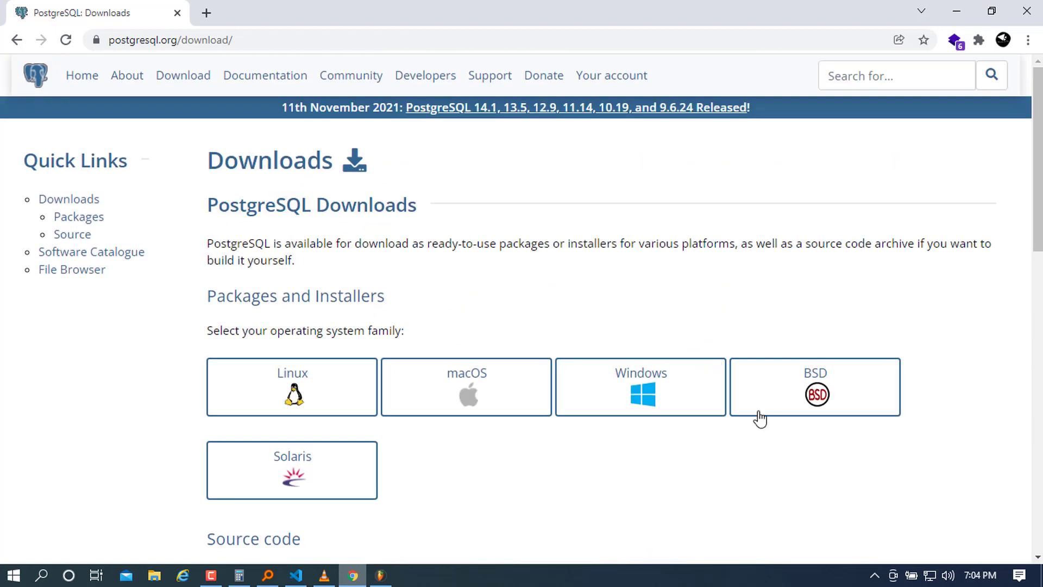
left_click(670, 411)
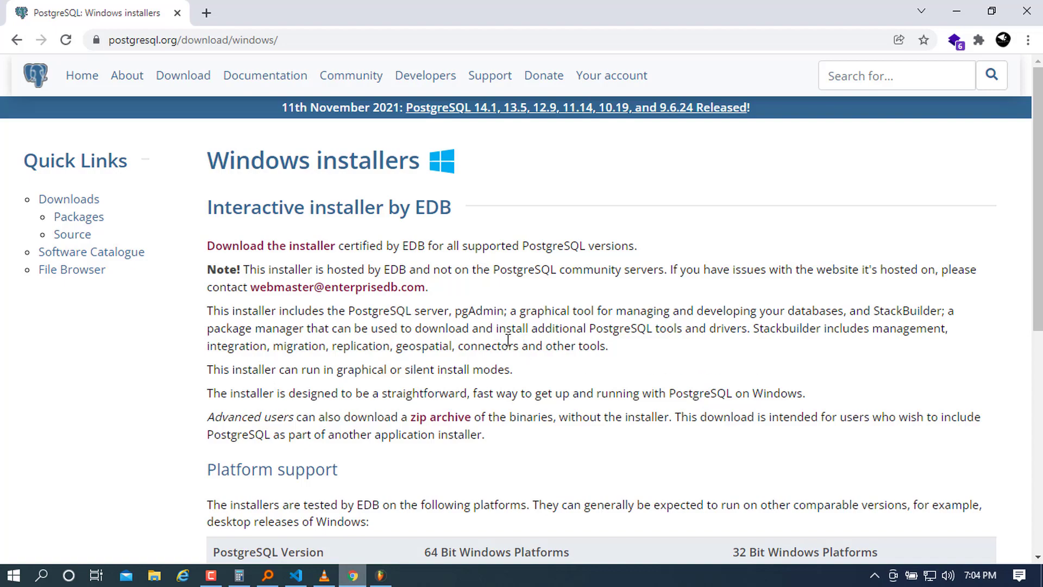
Open EDB's installer download page and download PostgreSQL 14.1 for Windows x86-64
scroll(406, 372, "down", 5)
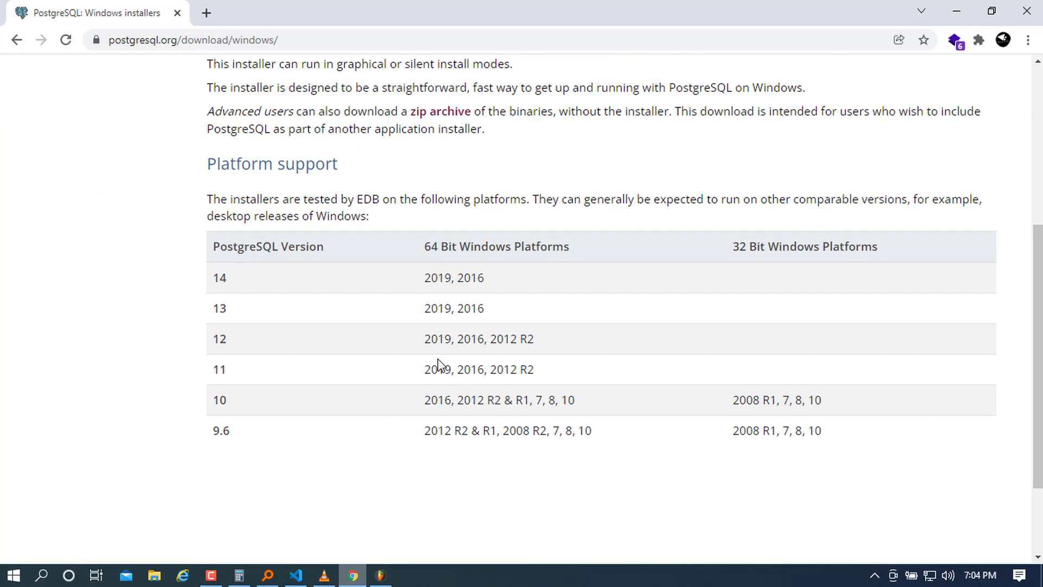
scroll(439, 365, "up", 1)
scroll(439, 366, "up", 3)
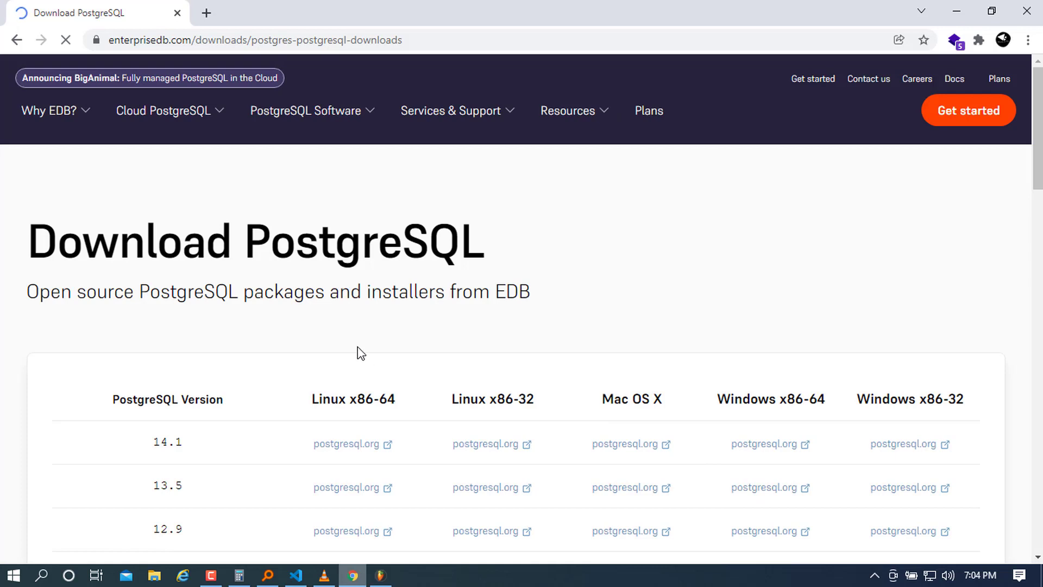
scroll(246, 368, "down", 1)
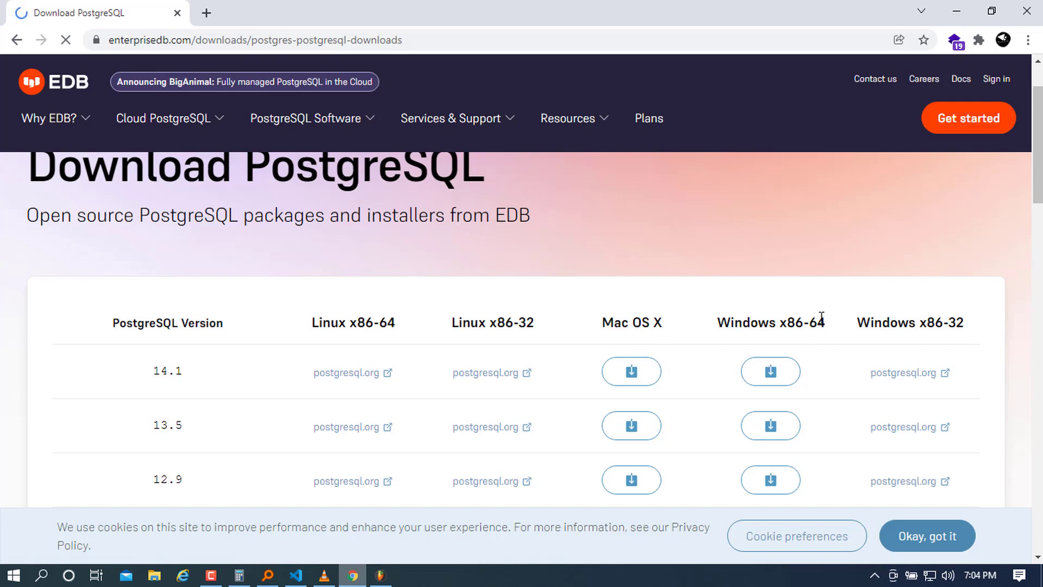
left_click(781, 380)
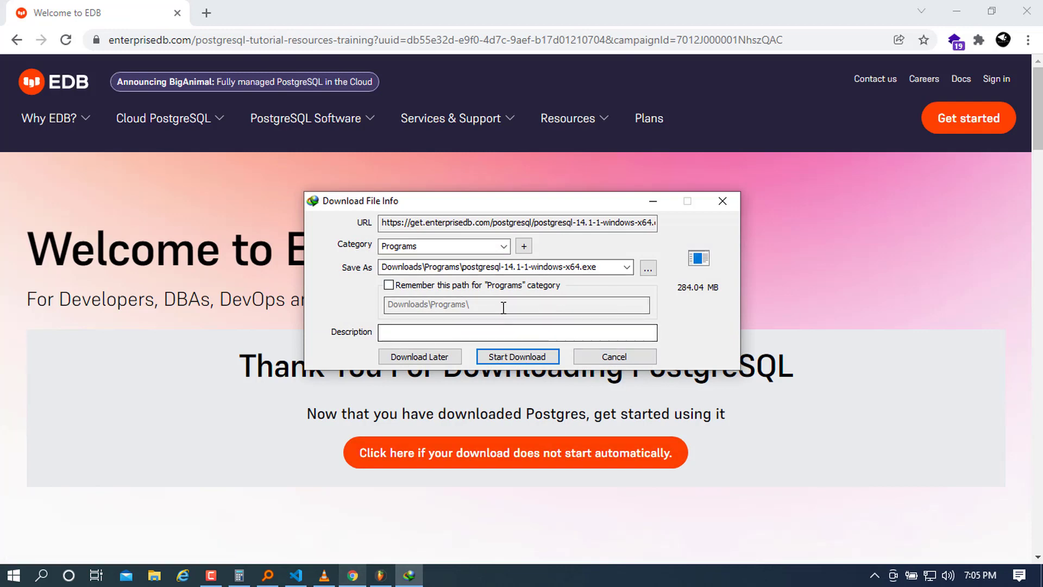
left_click(546, 358)
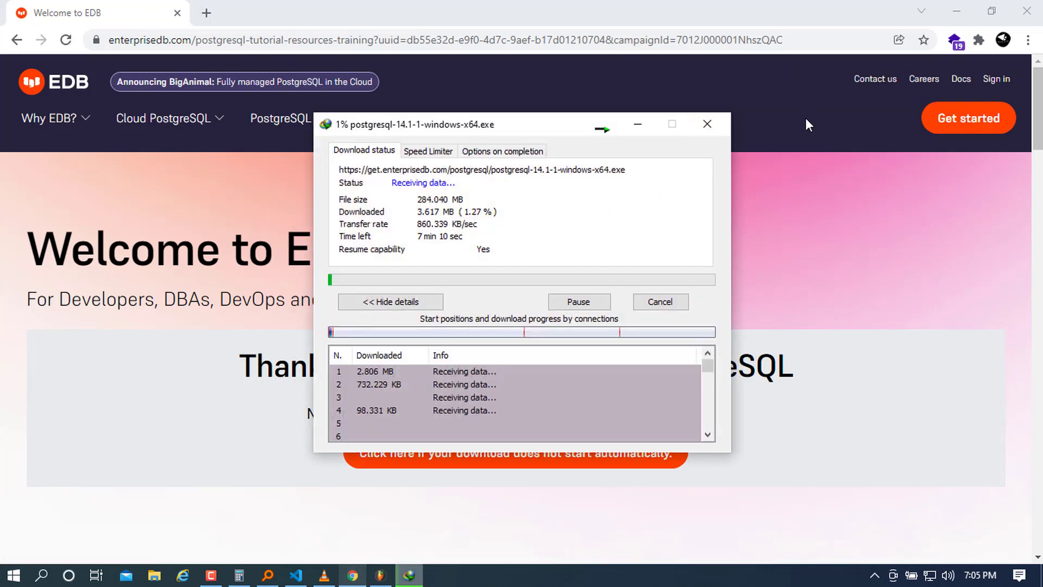
left_click(957, 12)
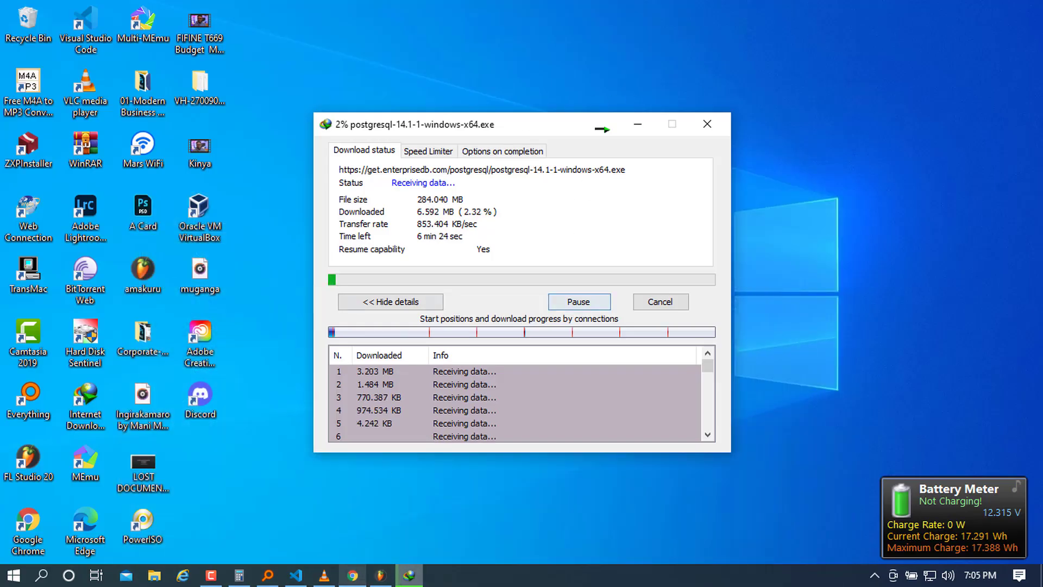
left_click(354, 577)
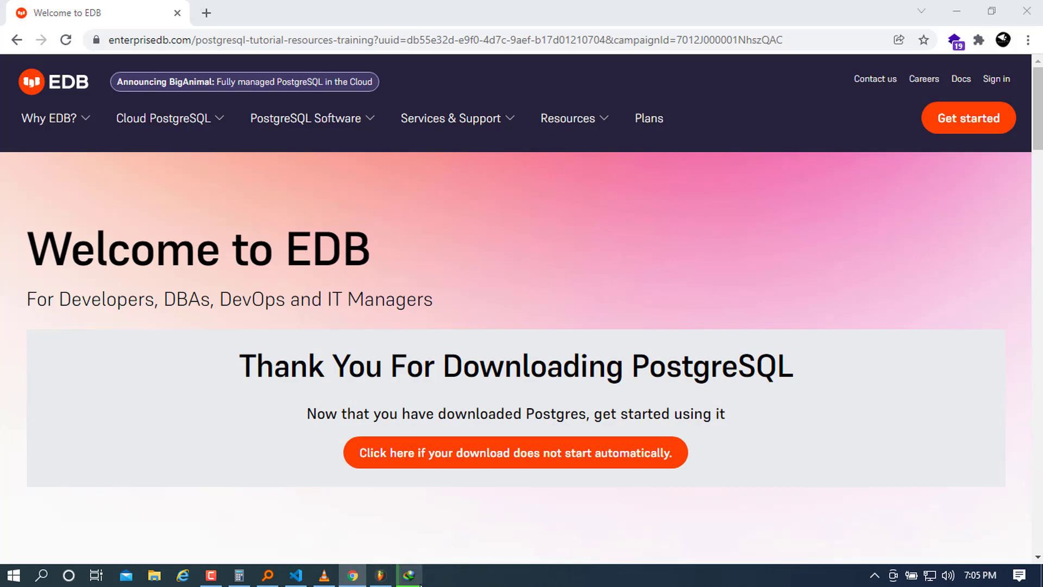
left_click(409, 575)
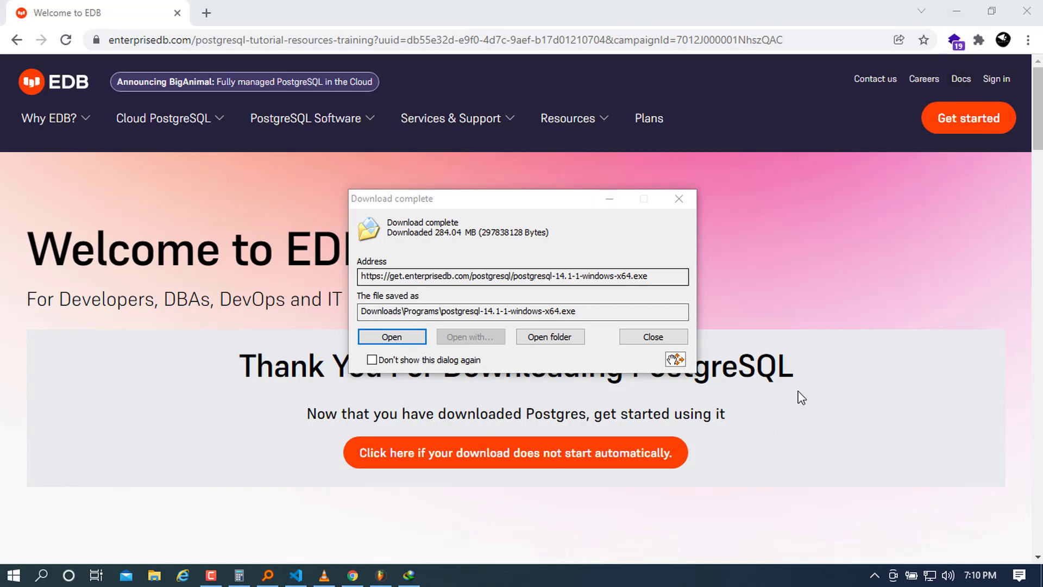
Launch the downloaded PostgreSQL installer and accept C:\Program Files\PostgreSQL\14 as the installation directory
left_click(408, 338)
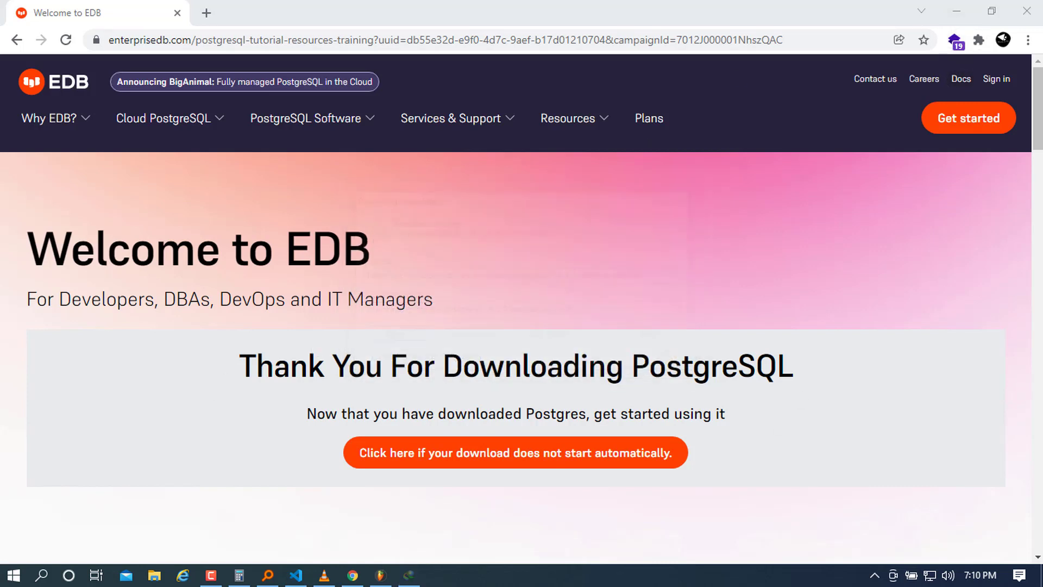
left_click(958, 6)
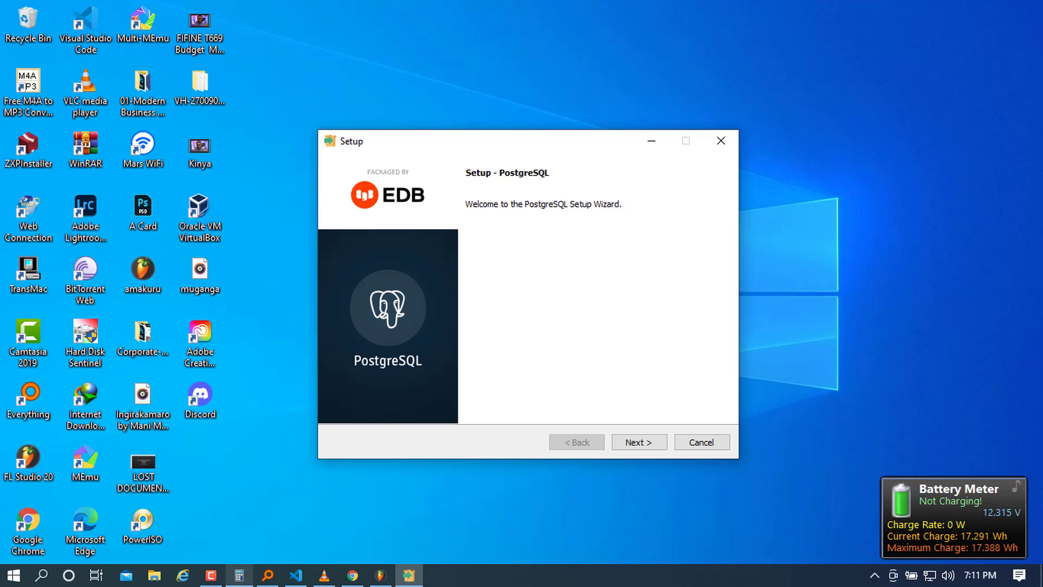
left_click(640, 442)
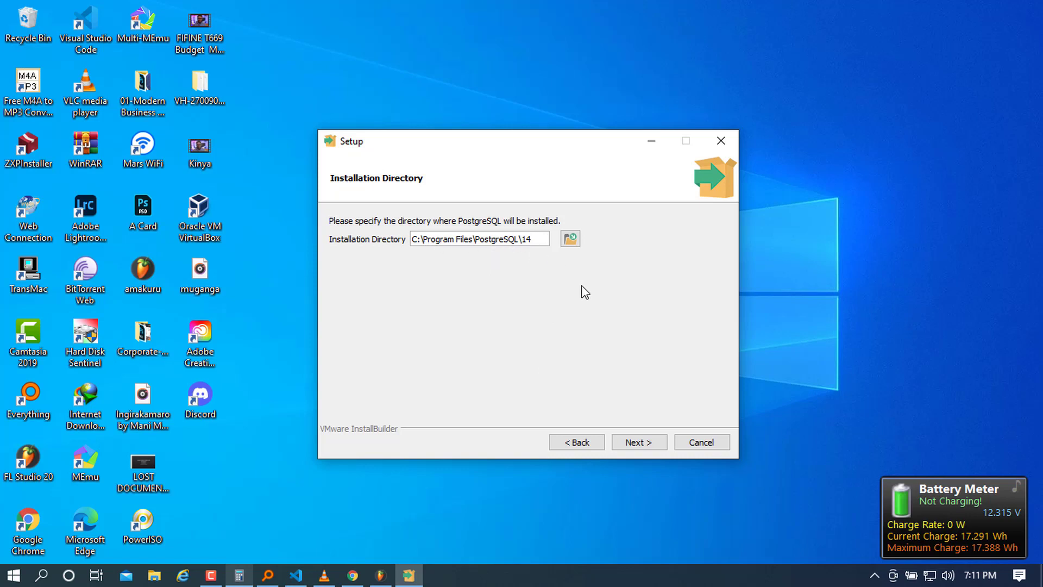
left_click(650, 445)
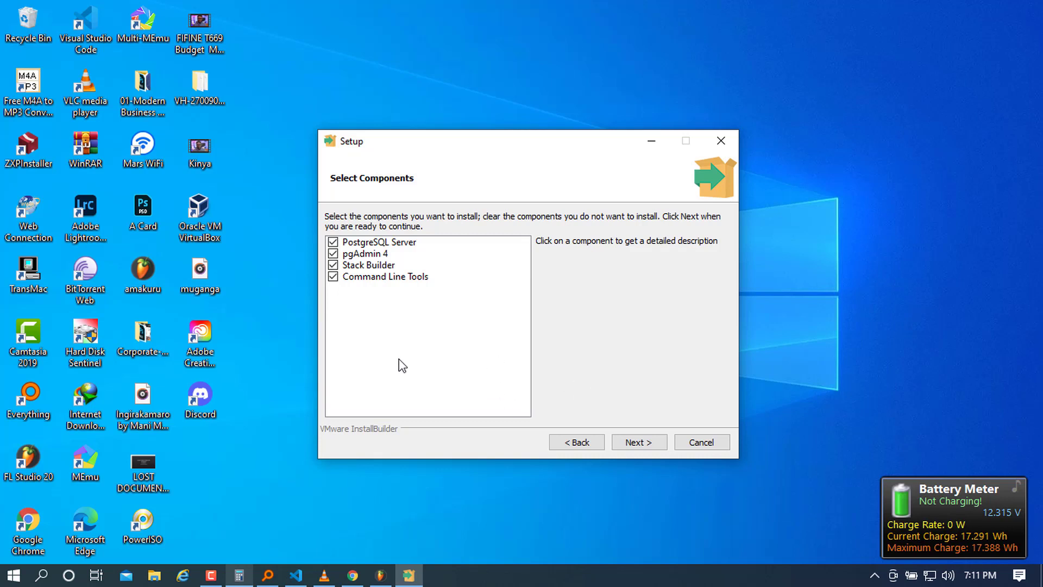
Keep all four components selected and accept C:\Program Files\PostgreSQL\14\data as the data directory
left_click(643, 443)
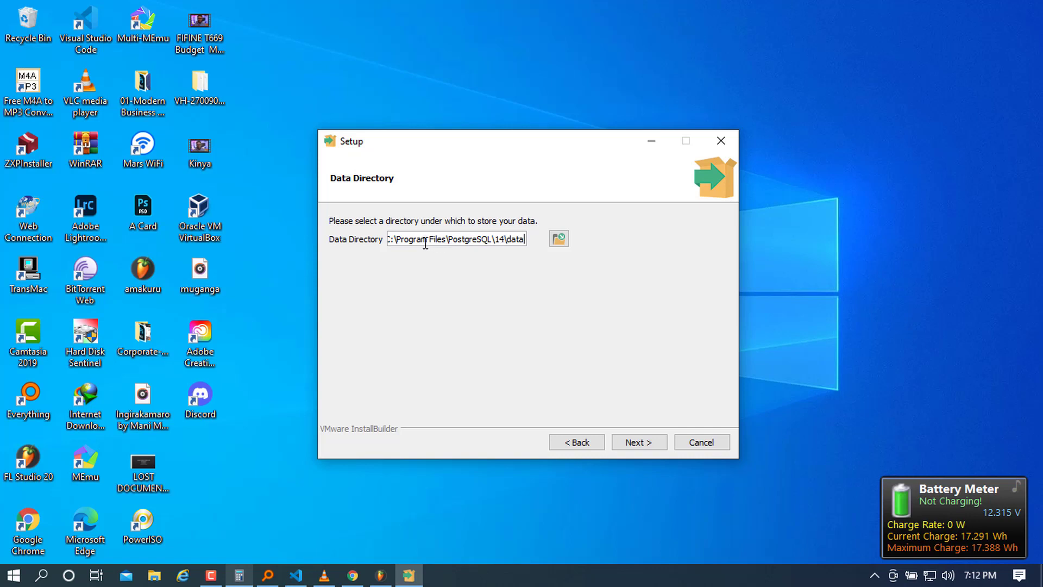
double_click(510, 238)
left_click(647, 441)
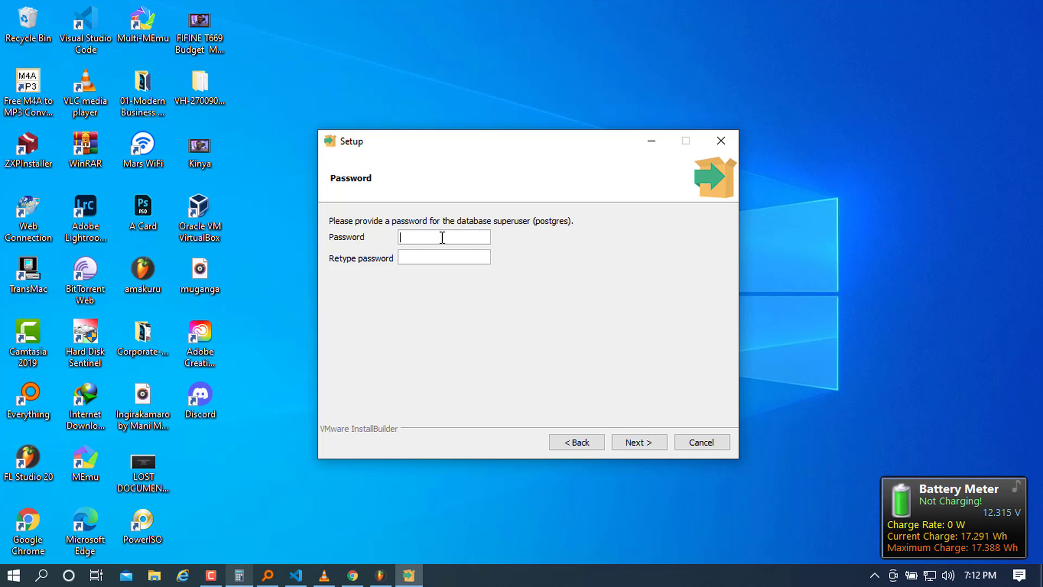
Enter and retype the password for the postgres database superuser and continue to the port settings
type("•••••••••••")
left_click(440, 259)
type("••••••••••••")
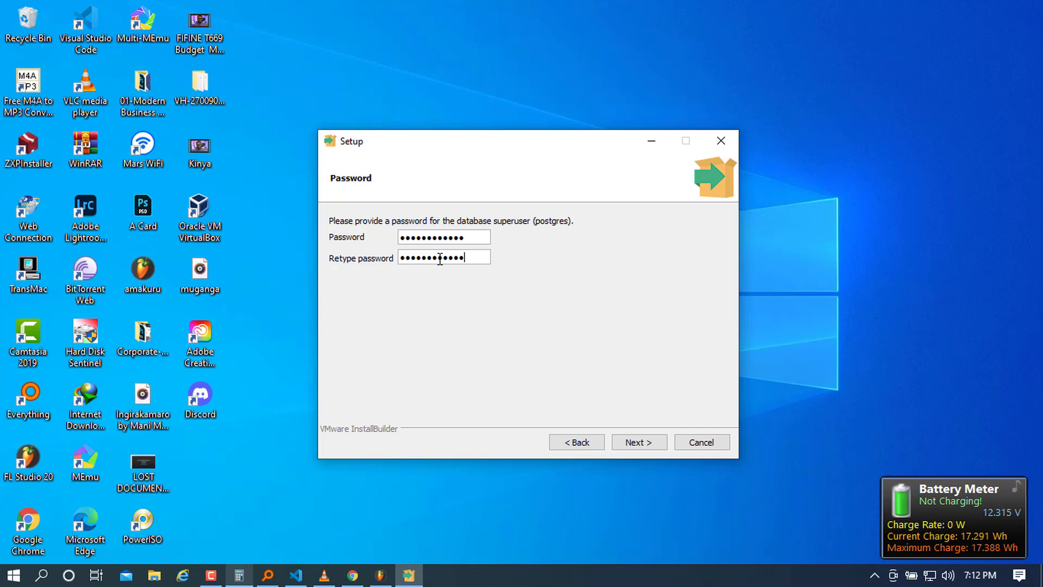
left_click(650, 443)
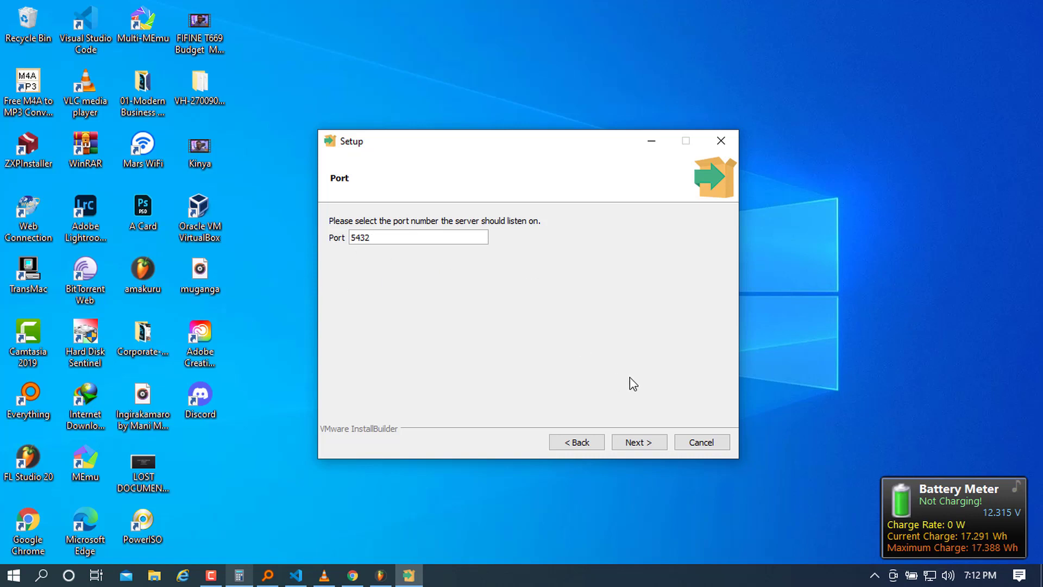
Keep 5432 as the port number the server listens on
left_click(434, 237)
left_click_drag(422, 240, 345, 241)
left_click(404, 239)
left_click(634, 443)
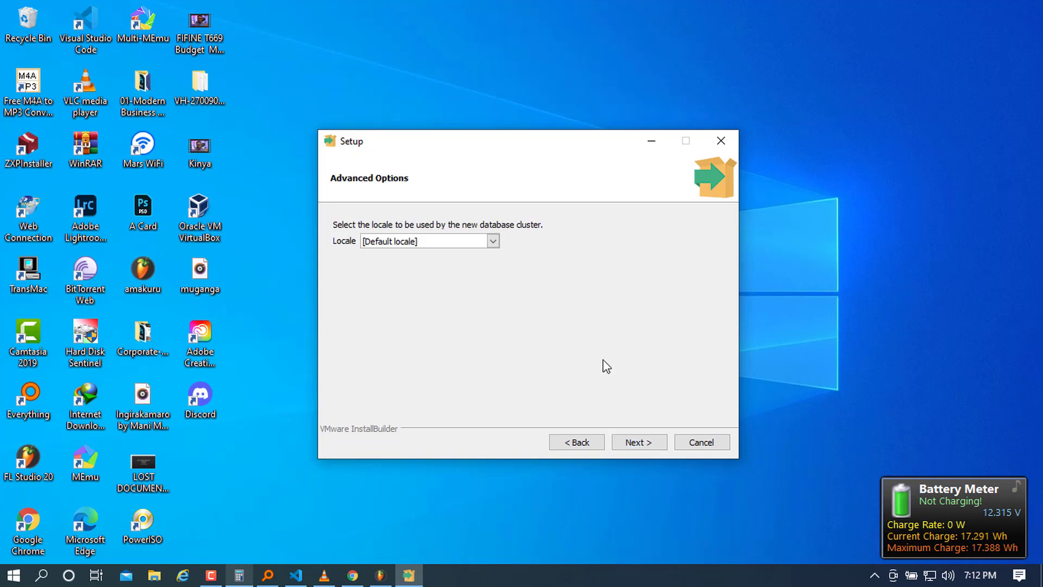
Accept the default locale for the database cluster and start the PostgreSQL installation
left_click(653, 442)
left_click(653, 443)
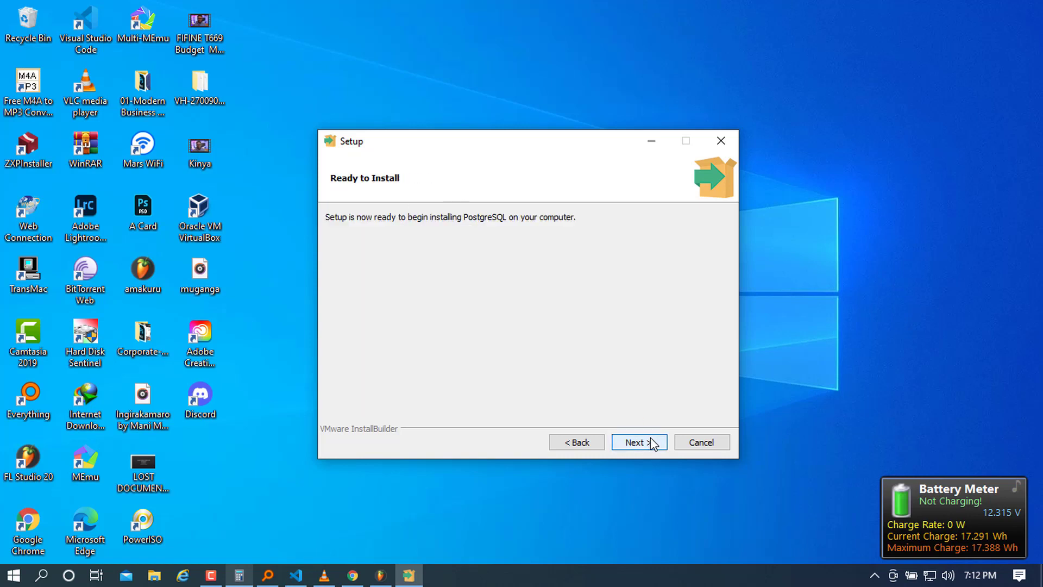
left_click(651, 439)
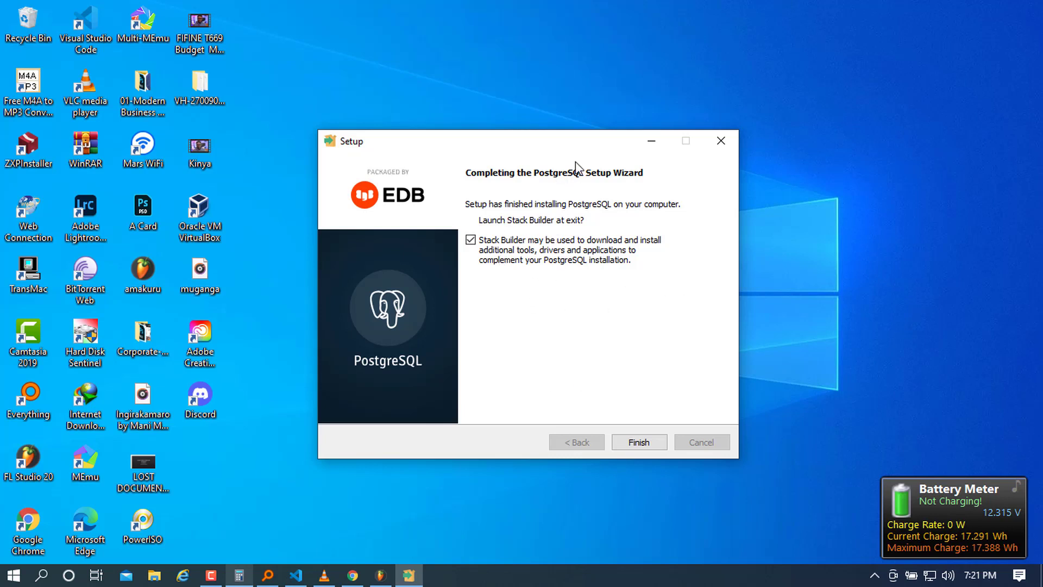
Finish the PostgreSQL setup wizard, keeping Stack Builder set to launch at exit
left_click_drag(574, 147, 601, 135)
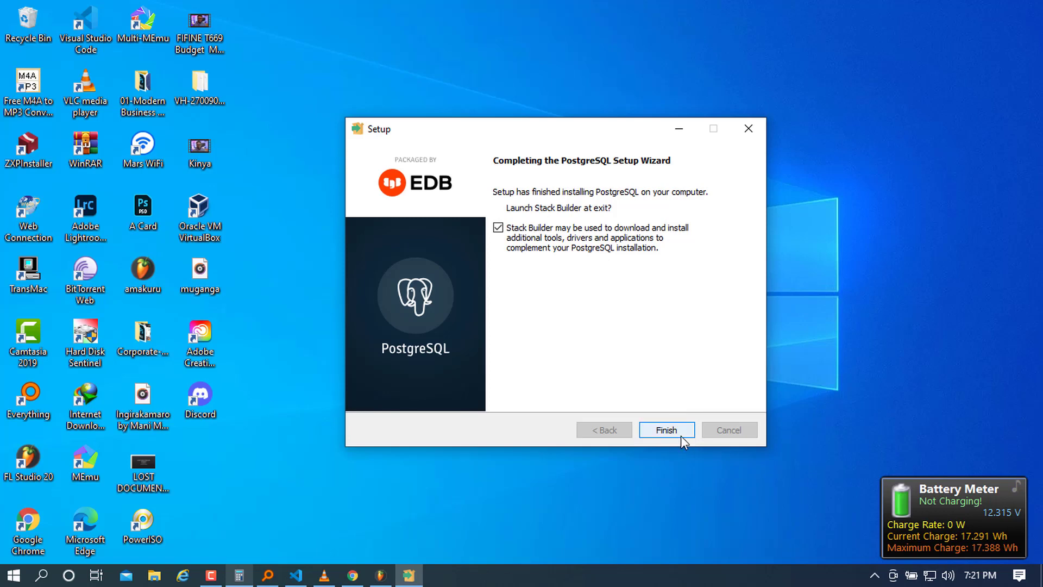
left_click(667, 430)
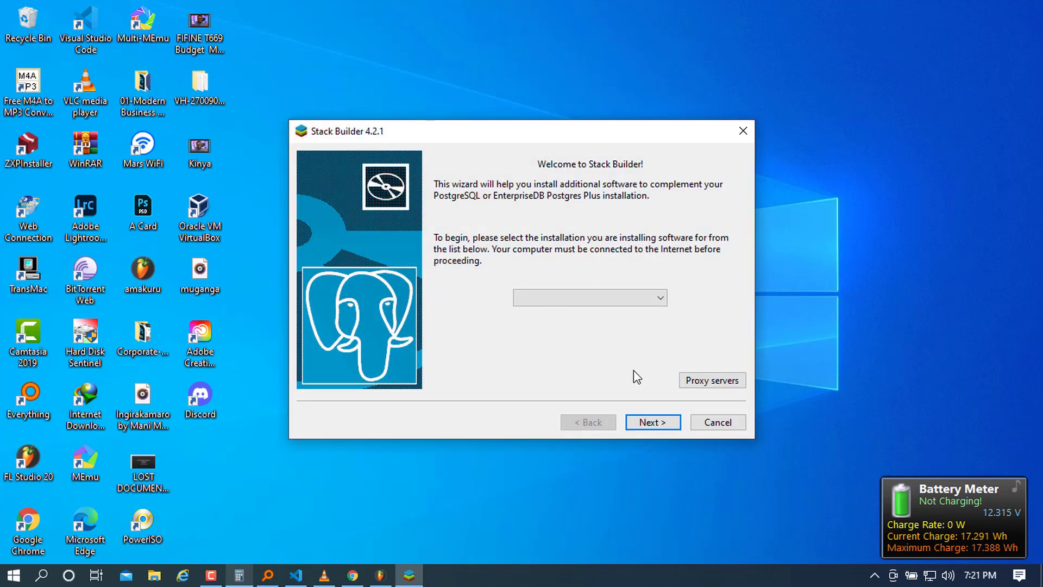
Select PostgreSQL 14 (x64) on port 5432 as the installation to add software for and continue to the application categories
left_click_drag(534, 133, 550, 120)
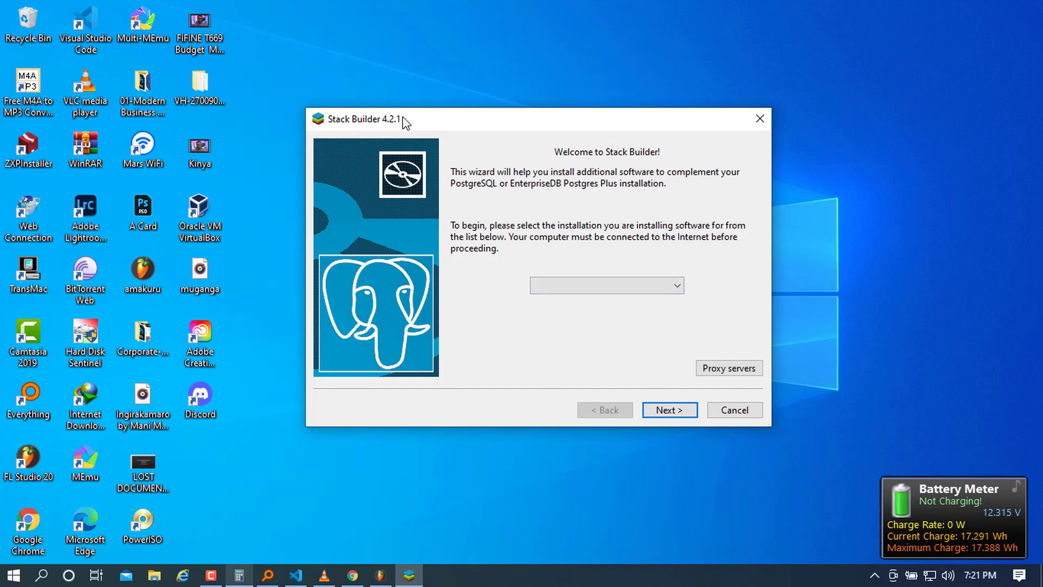
left_click(624, 286)
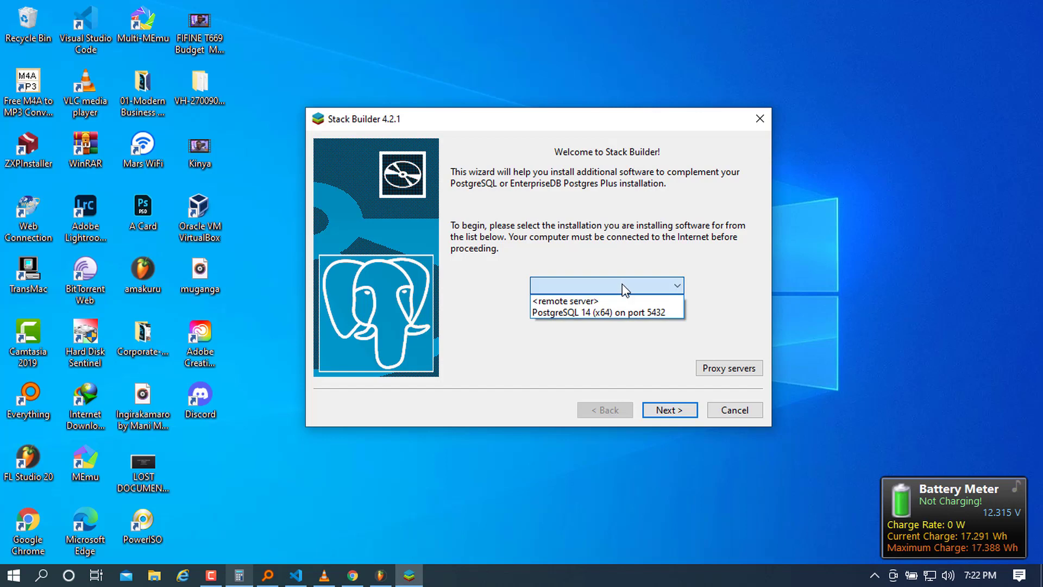
left_click(623, 313)
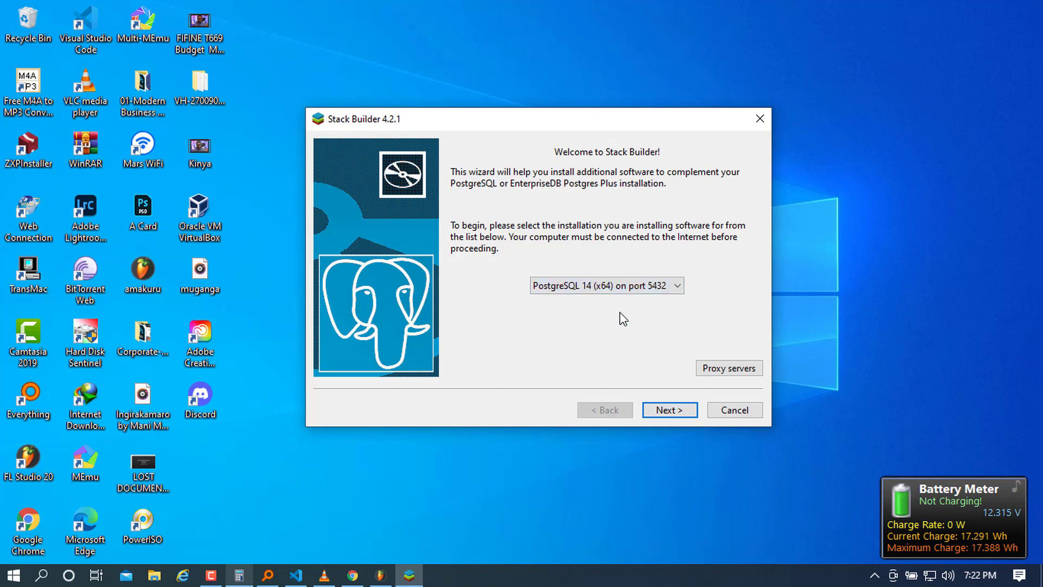
left_click(680, 411)
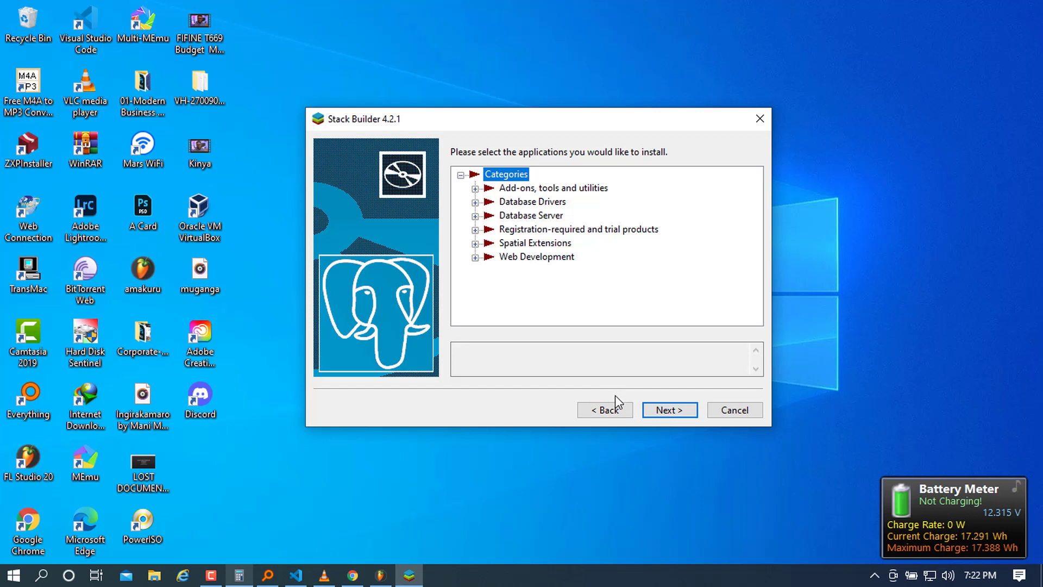
Leave the application selection and exit the Stack Builder wizard without installing any additional software
left_click(611, 411)
left_click(735, 411)
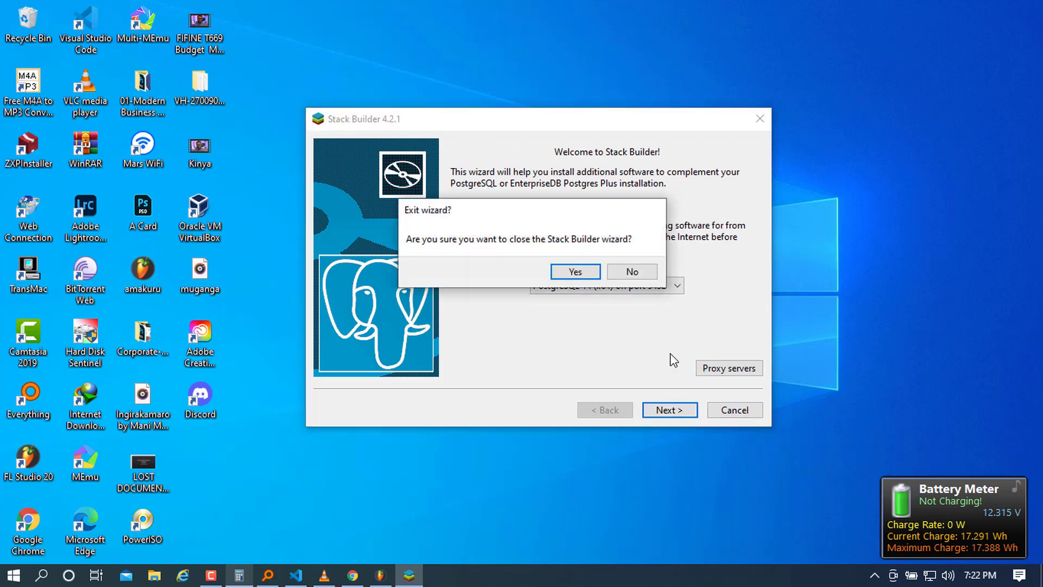
left_click(578, 272)
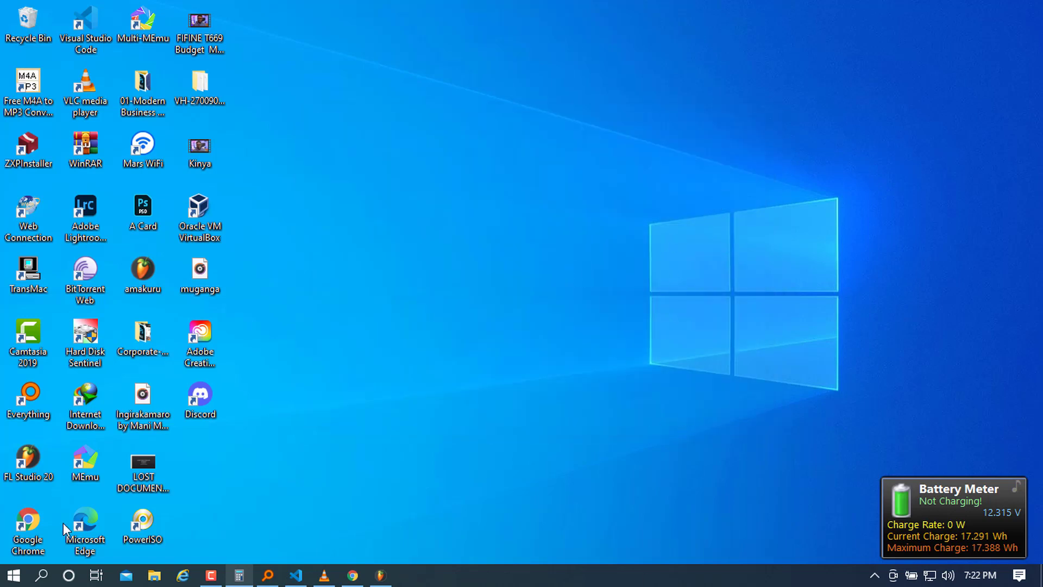
Find the PostgreSQL 14 folder among the installed Windows programs and launch pgAdmin 4 from it
left_click(14, 575)
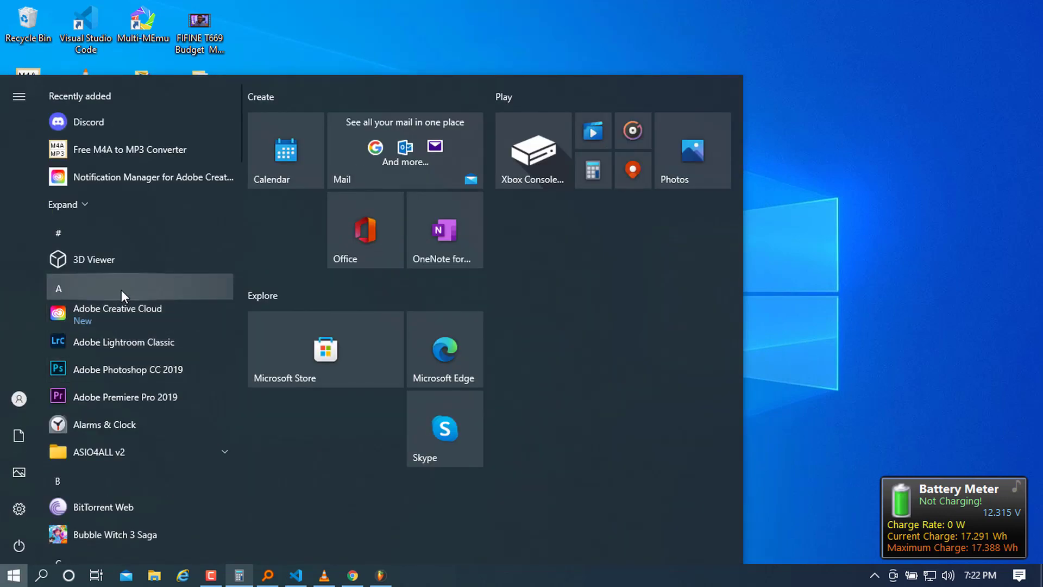
scroll(130, 326, "down", 10)
scroll(131, 355, "down", 8)
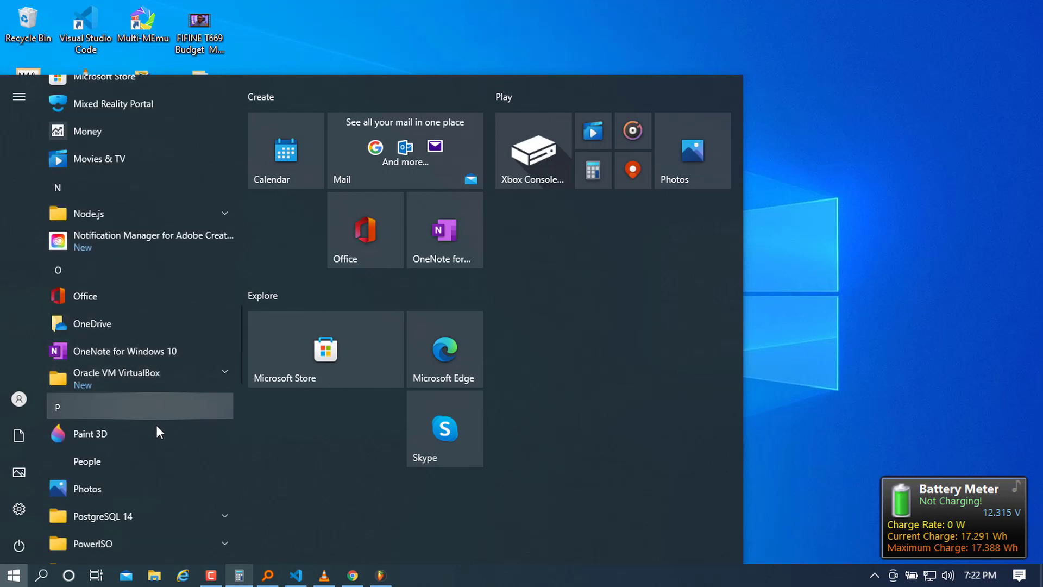
scroll(179, 458, "down", 2)
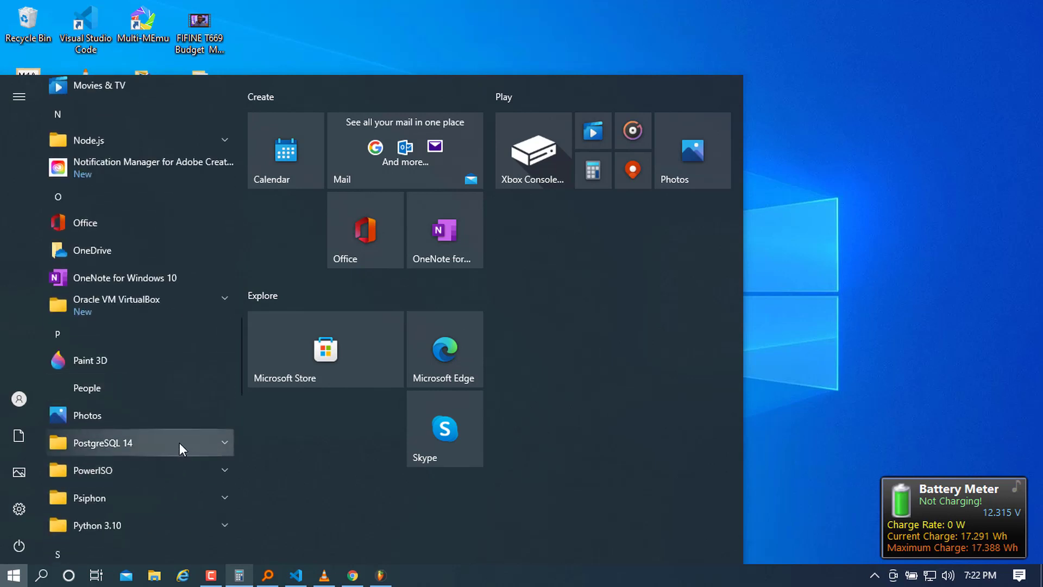
left_click(179, 442)
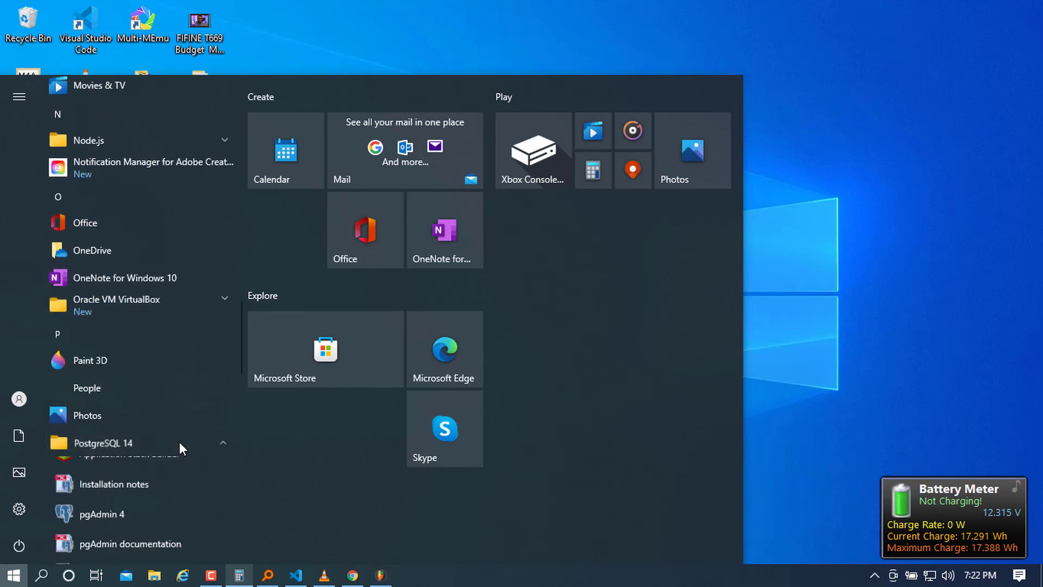
left_click(119, 520)
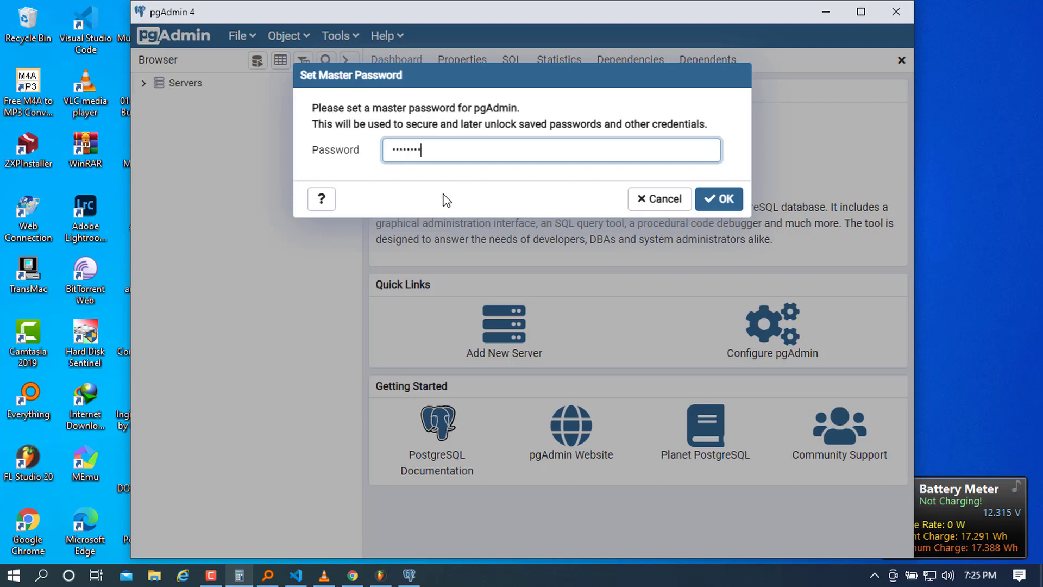
Set the pgAdmin master password and connect to the PostgreSQL 14 server with the postgres user's password
type("***")
left_click(718, 198)
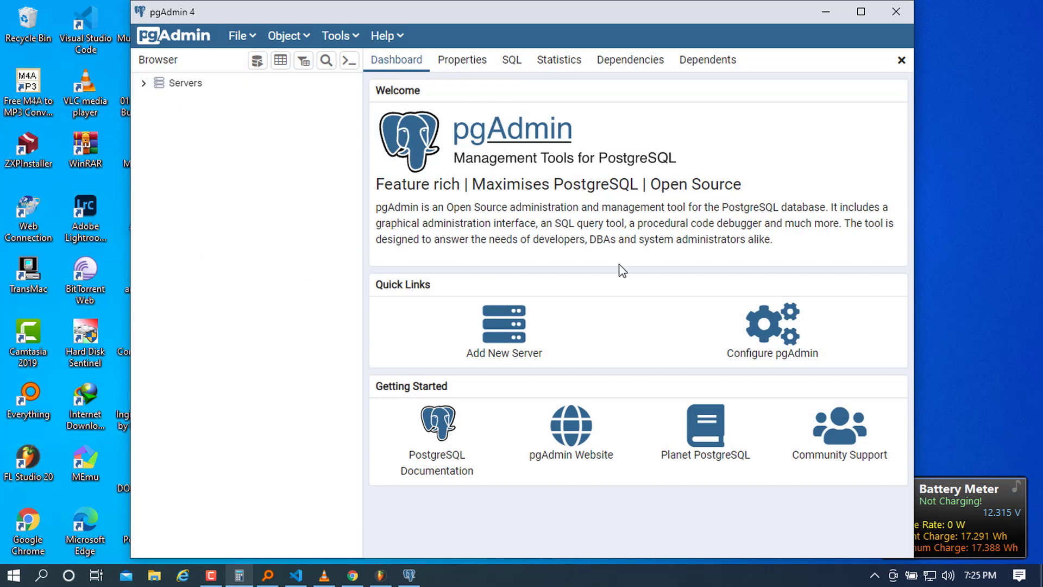
left_click(145, 85)
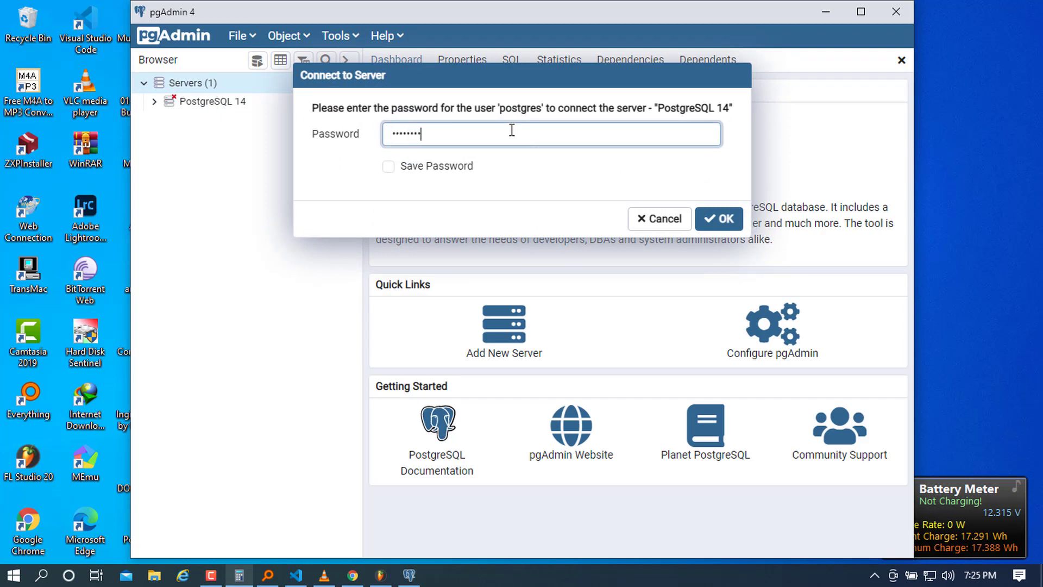
type("••••••••••••")
key("Return")
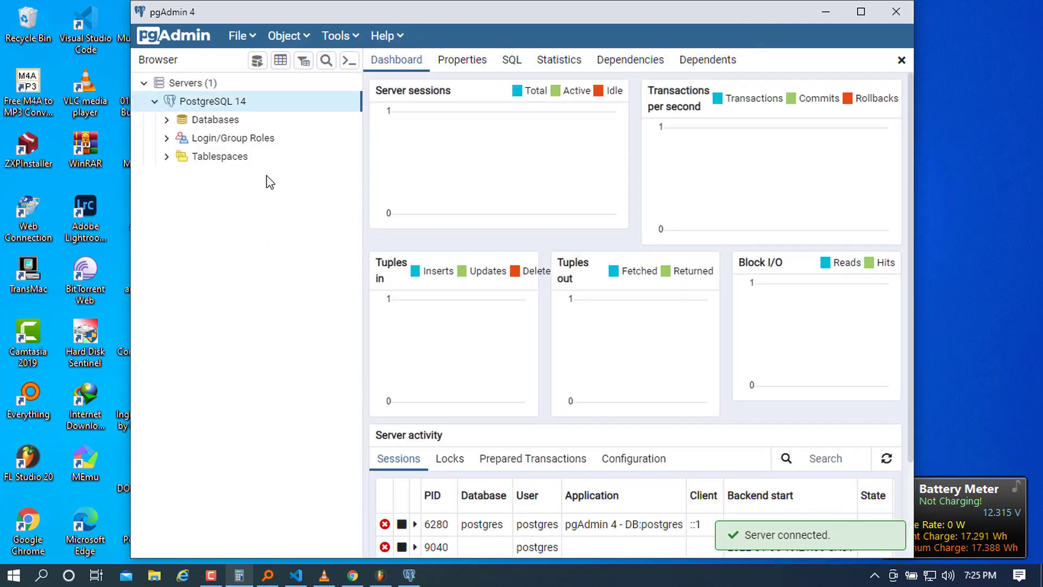
Expand the server's databases and login/group roles, and examine the Properties and SQL views for the roles
left_click(168, 121)
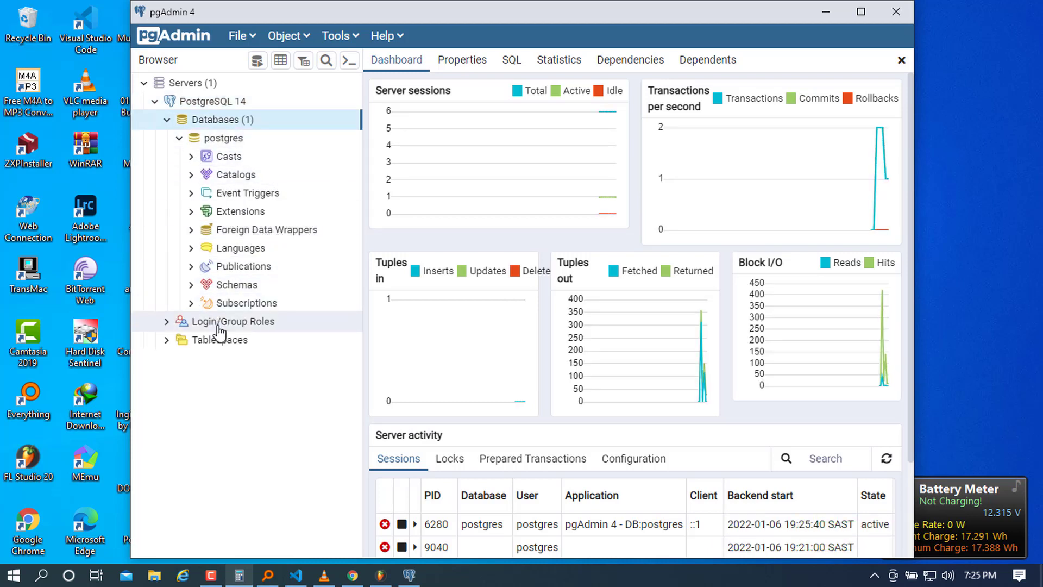
left_click(168, 322)
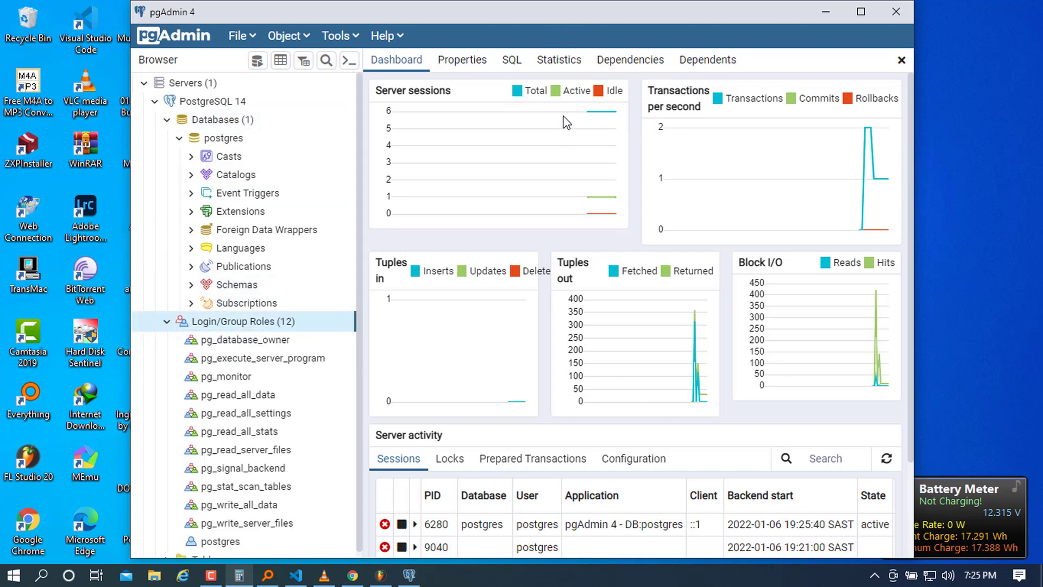
left_click(513, 61)
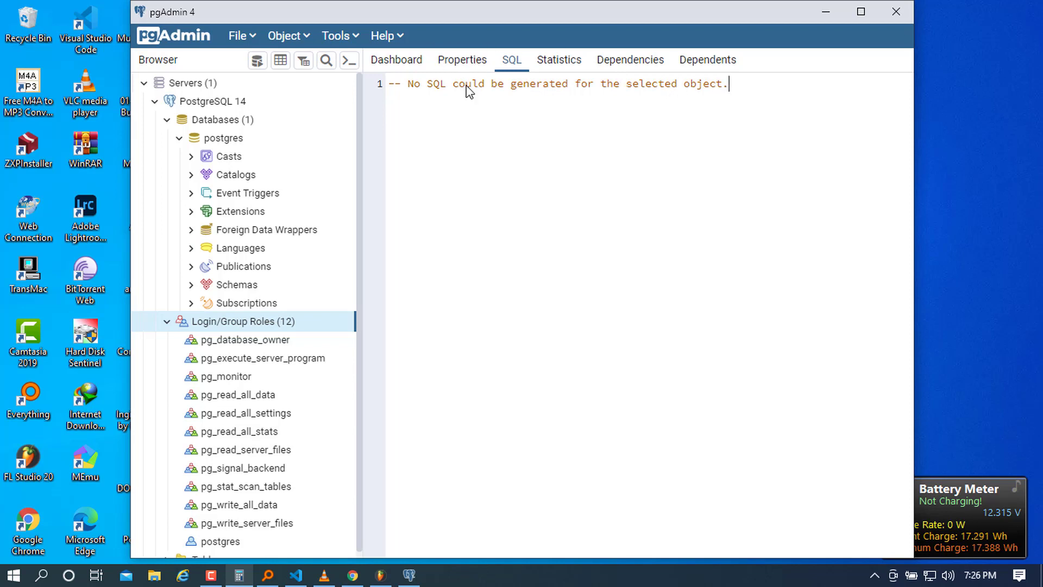
left_click(462, 60)
left_click(511, 66)
left_click_drag(607, 84, 431, 83)
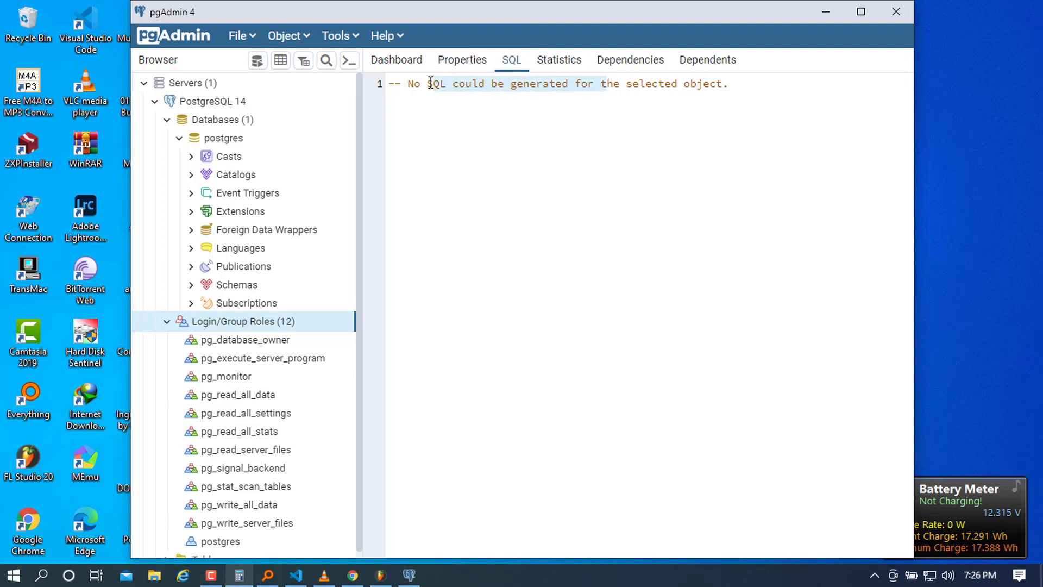